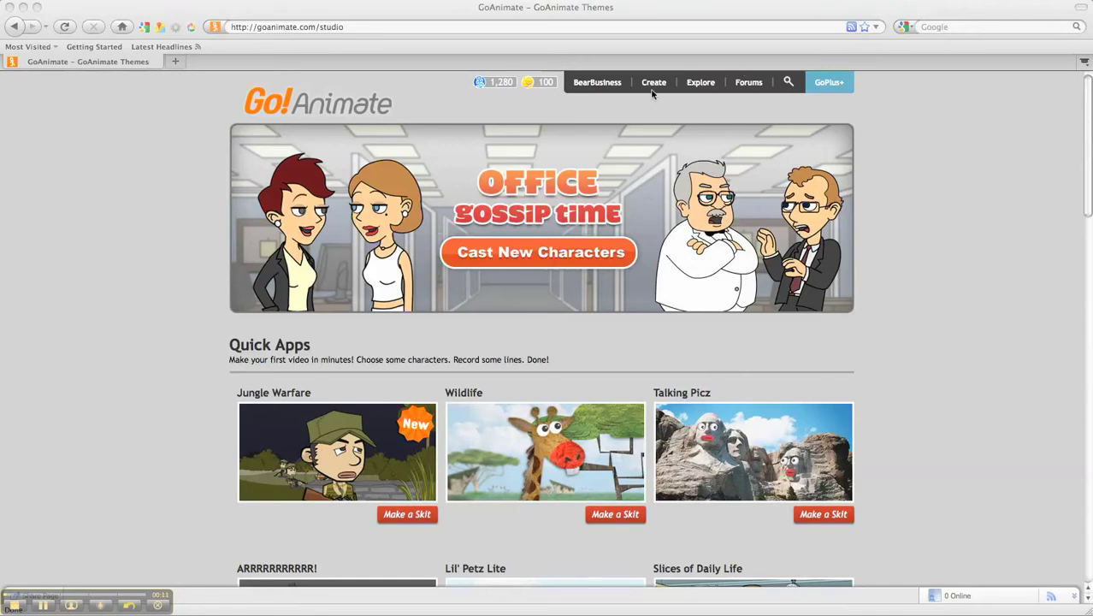
- Scroll the studio page's Quick Apps list down to reveal the ARRRRRRRRRRR! pirate app
click(1089, 202)
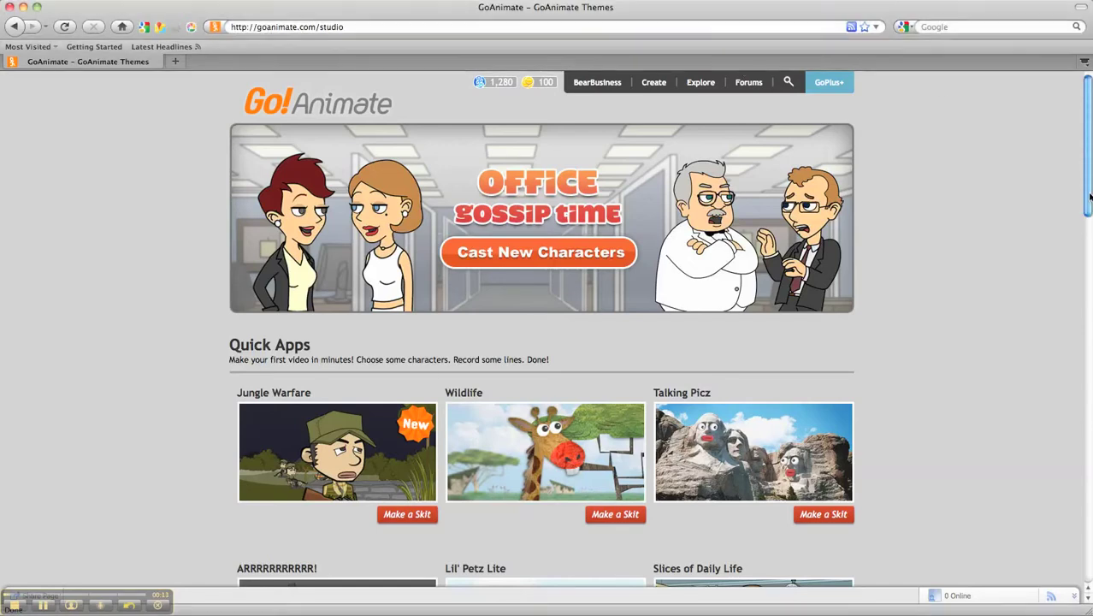
drag(1089, 214, 1089, 285)
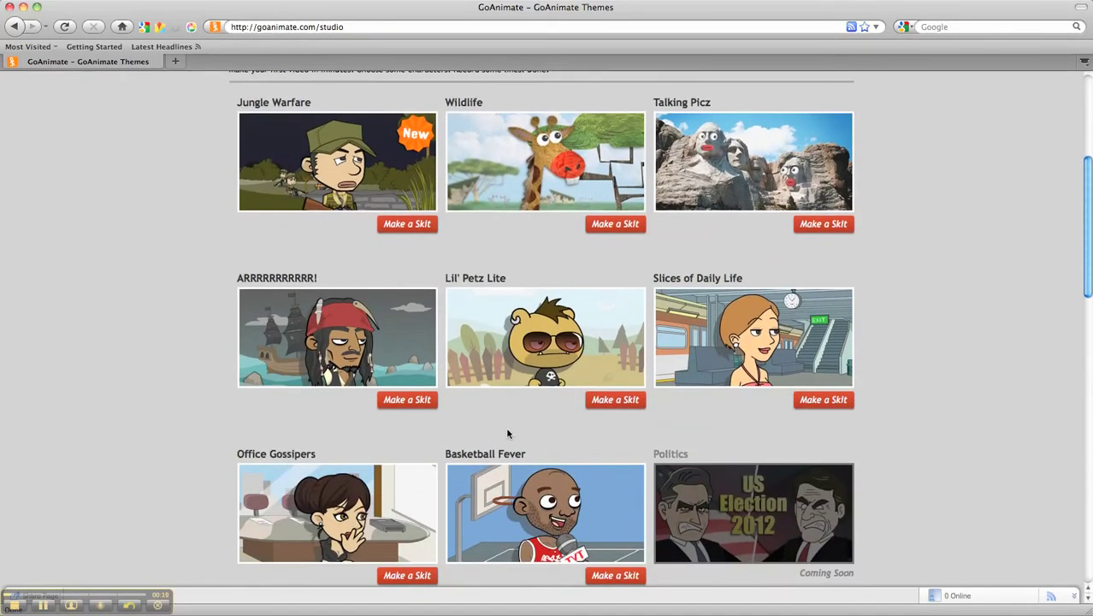
- Start a skit from the ARRRRRRRRRRR! quick app and move past its intro page
click(409, 402)
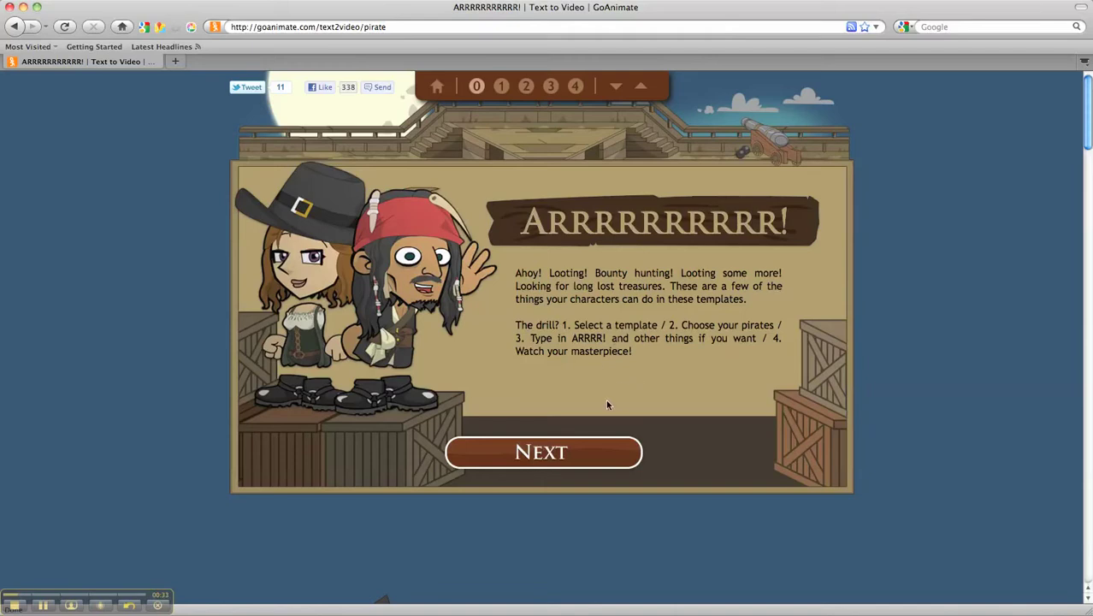
click(577, 449)
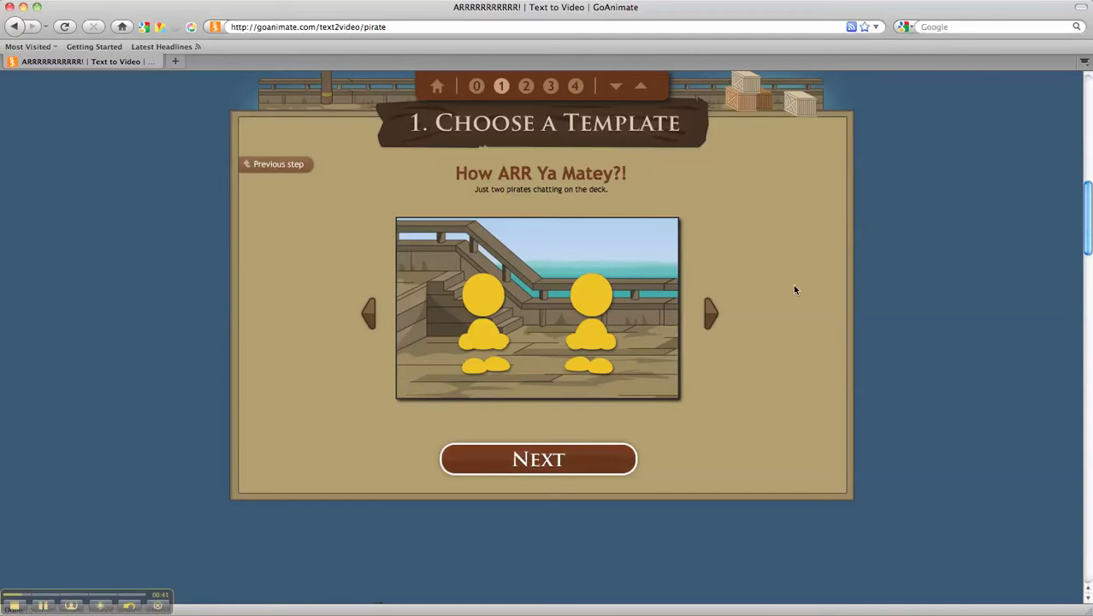
- Browse templates past The Plank!, then pick Abandoned on a desert island and continue
click(712, 314)
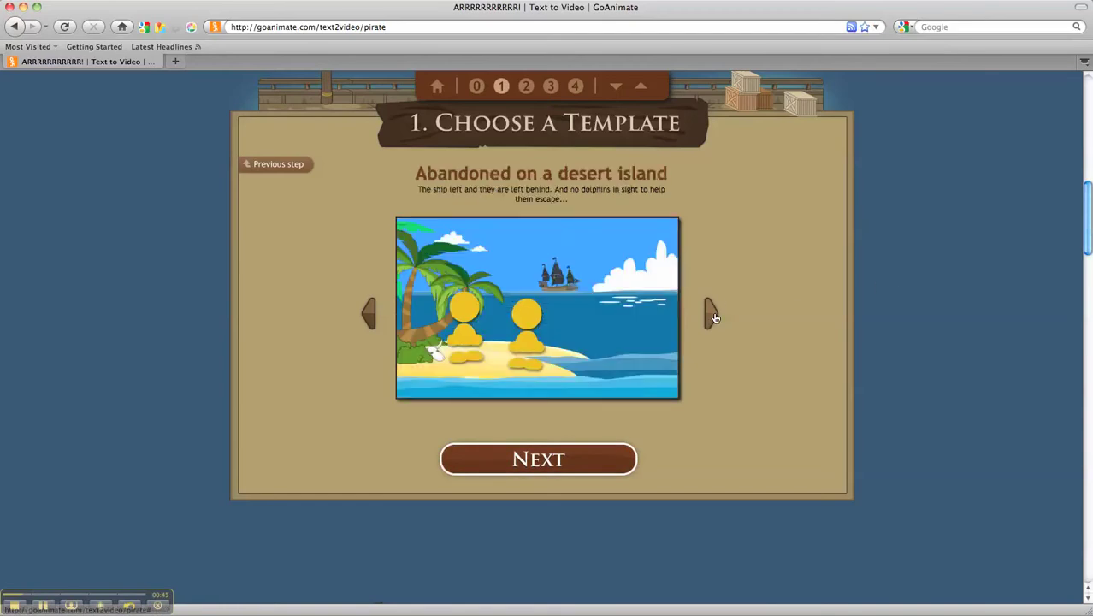
click(714, 318)
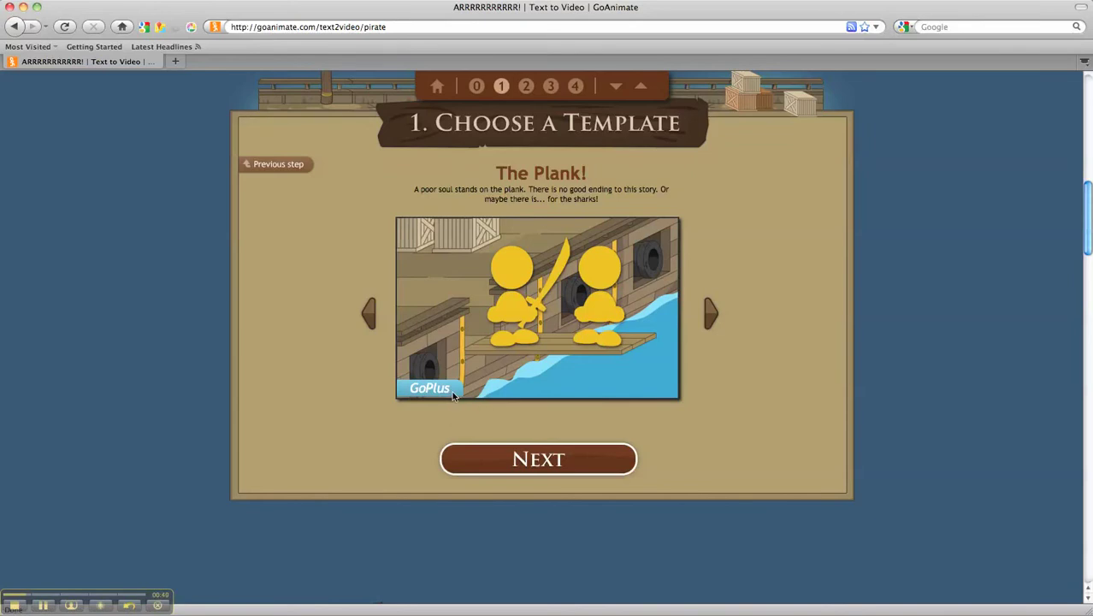
click(370, 313)
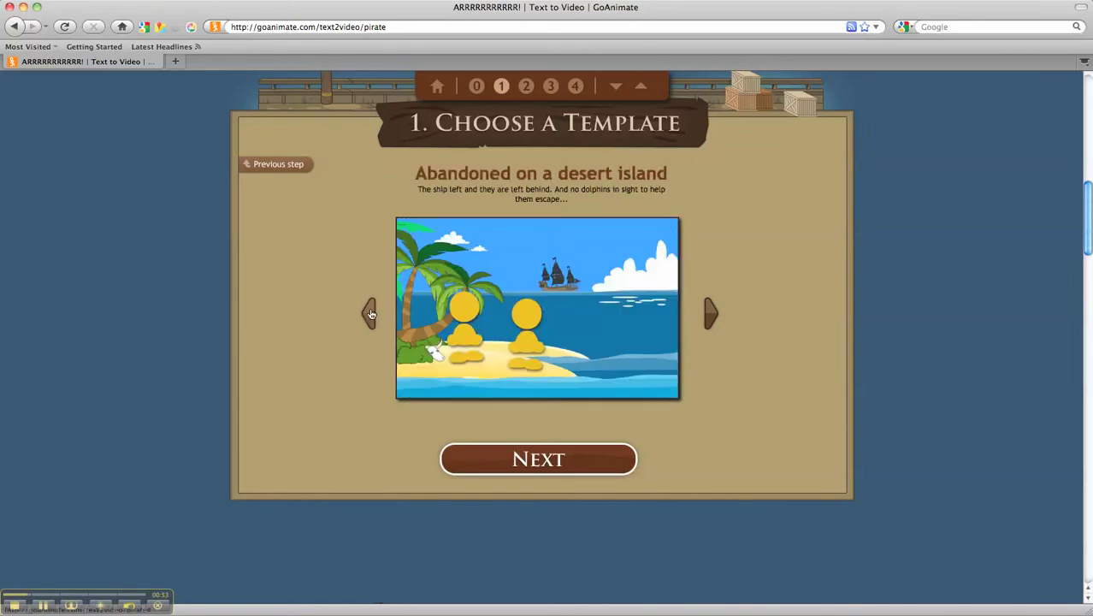
click(540, 460)
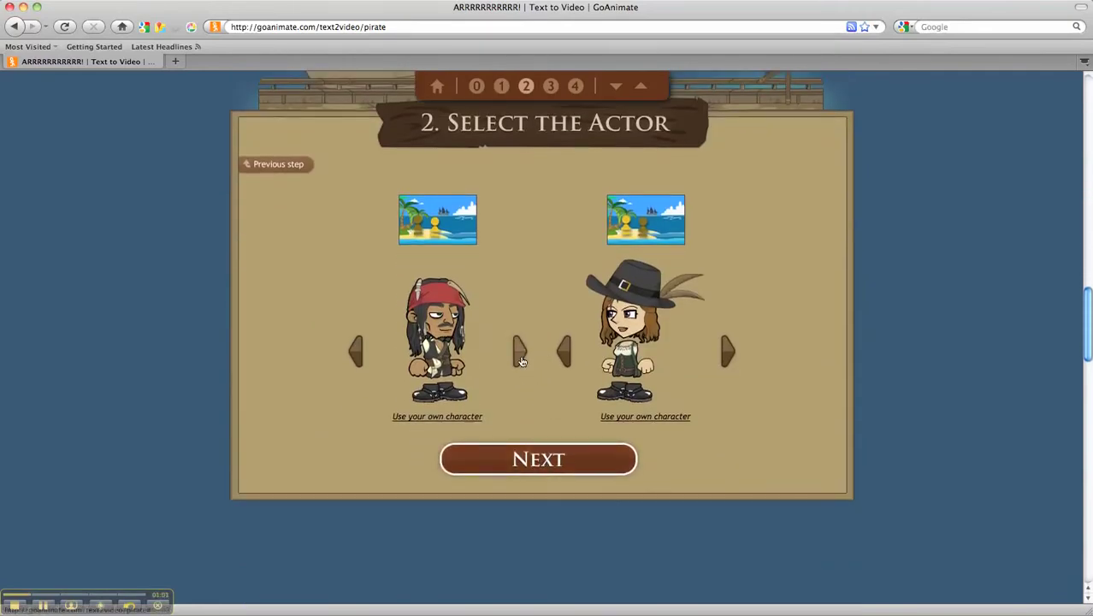
- Cast the striped-shirt pirate on the left and the red-bandana pirate on the right
click(519, 351)
click(519, 351)
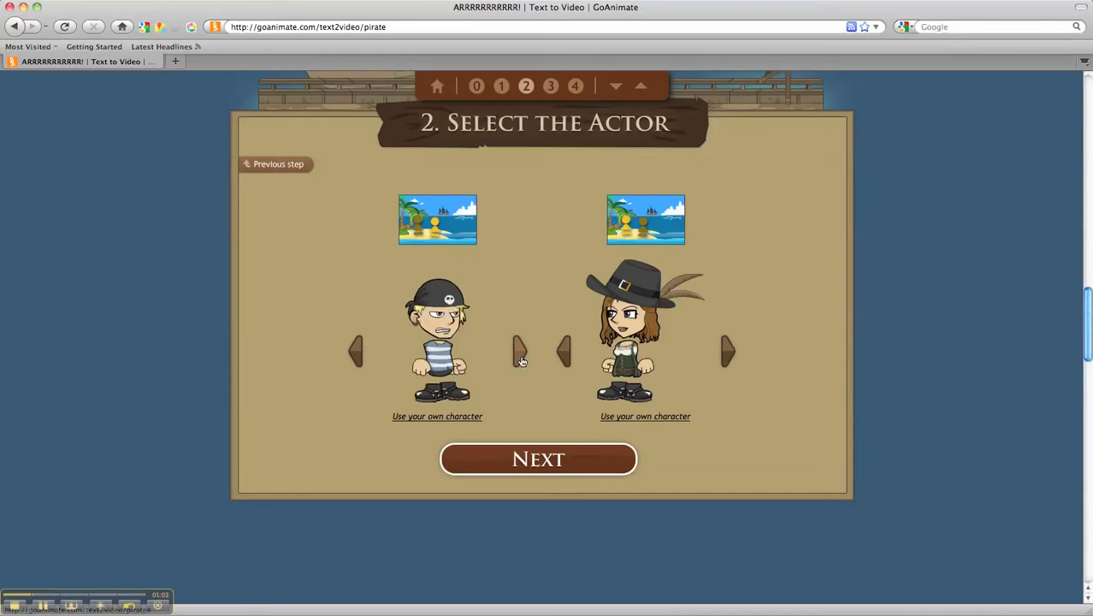
click(564, 352)
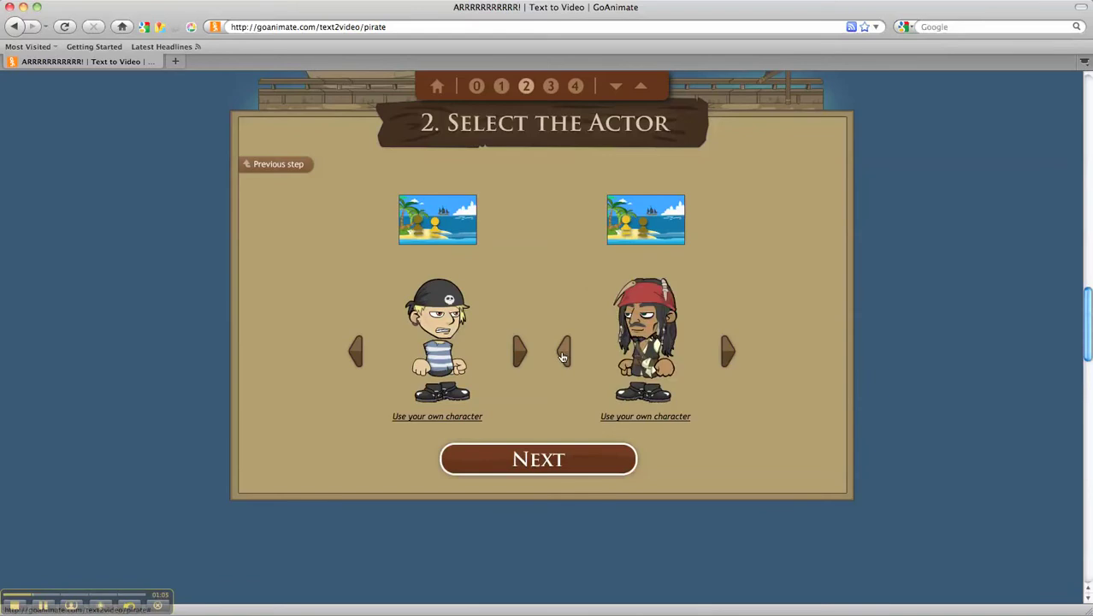
click(563, 352)
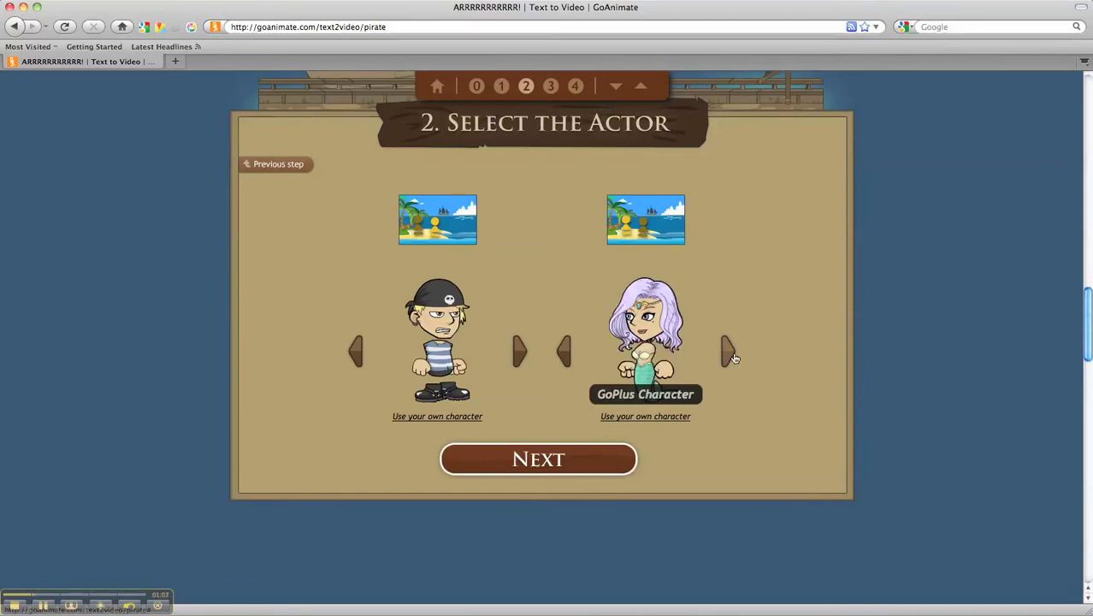
click(732, 356)
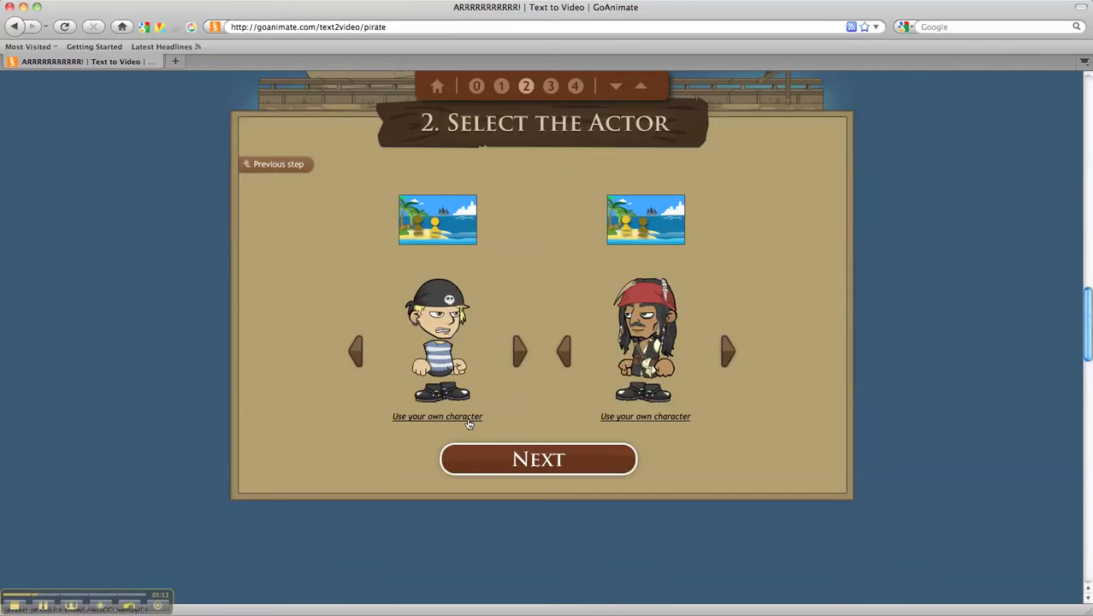
click(508, 461)
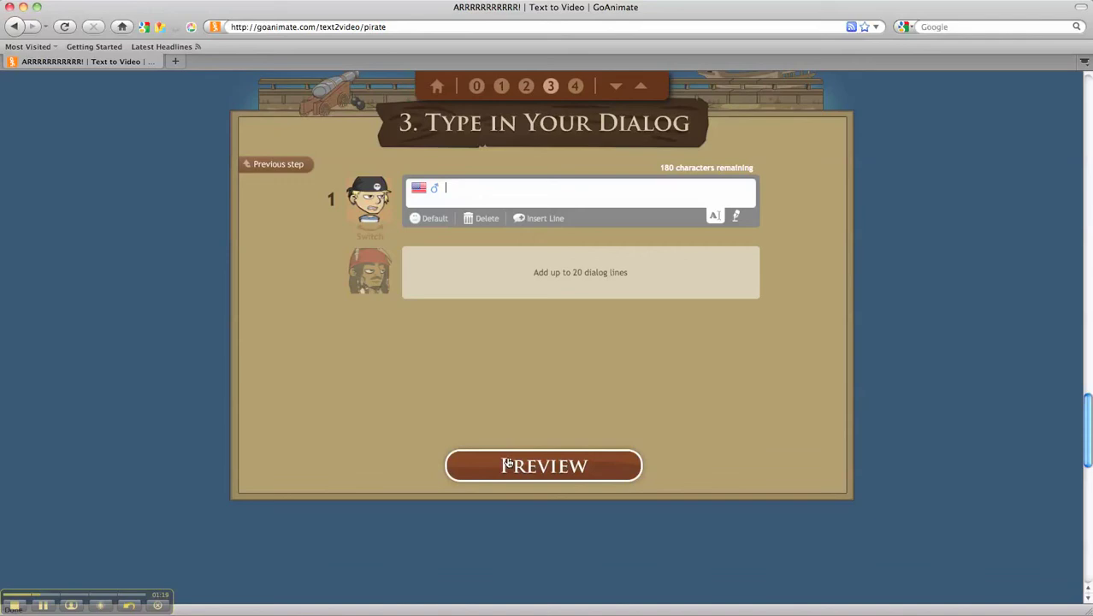
- Write line 1 naming the other pirate, 'why do you look so happy?', and reply 'I just learned how to use GoAnimate'
text(Greg)
key(BackSpace)
text(,)
text(why do you look so happy?)
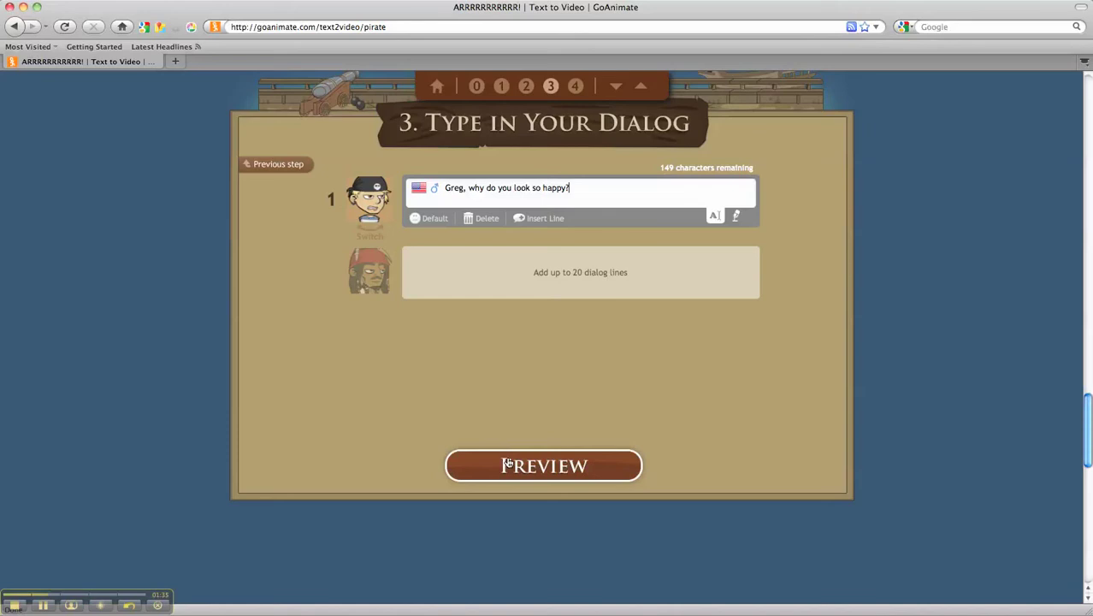
key(Return)
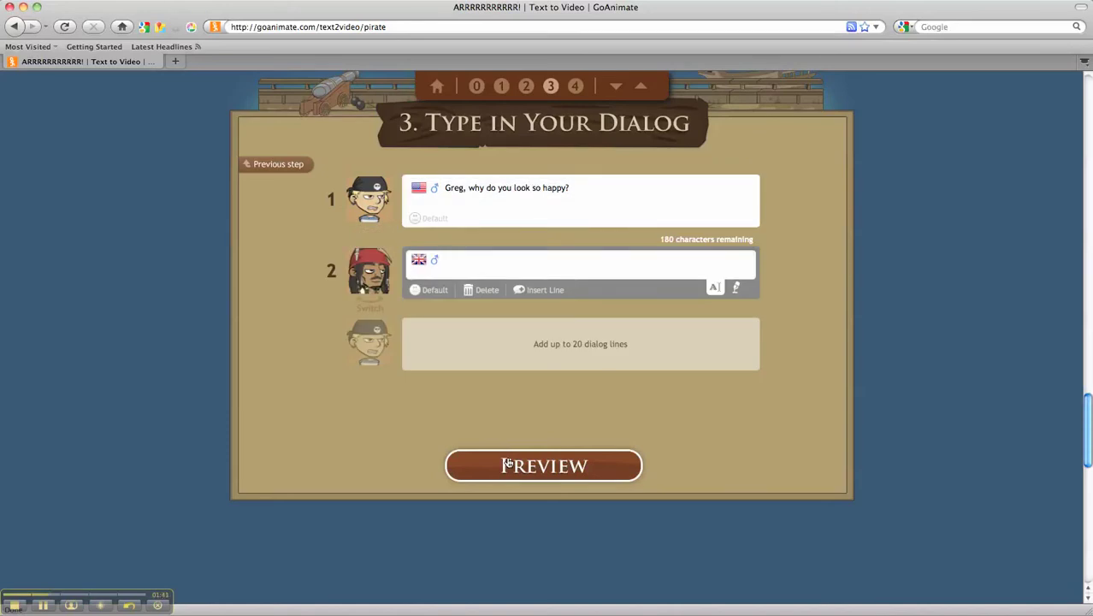
text(I just learned how to use GoAnimate)
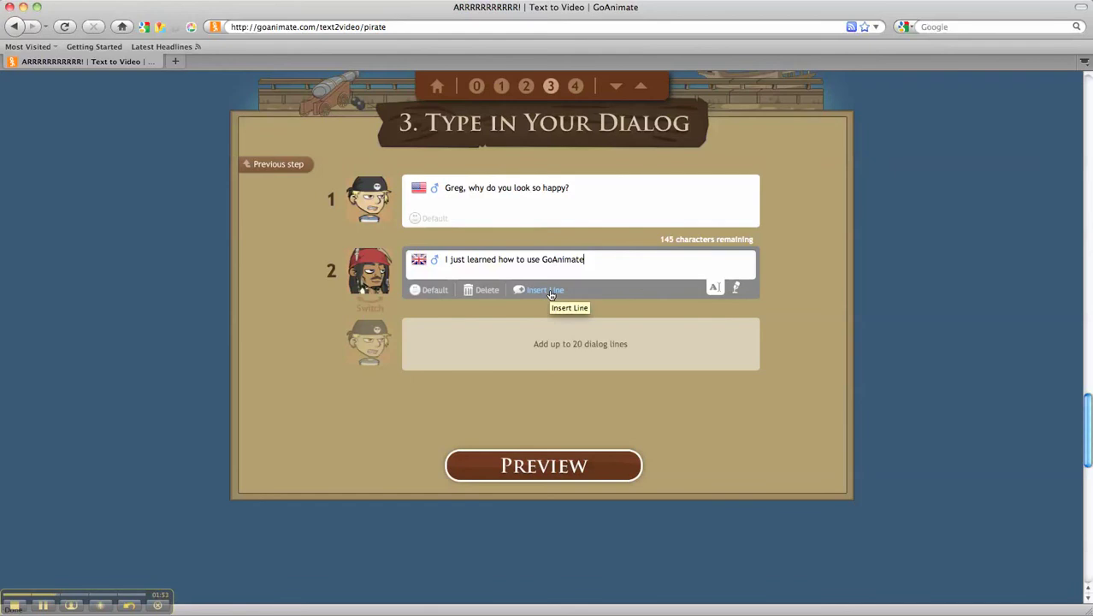
- Insert a third dialog line and set its facial expression to Happy
click(551, 291)
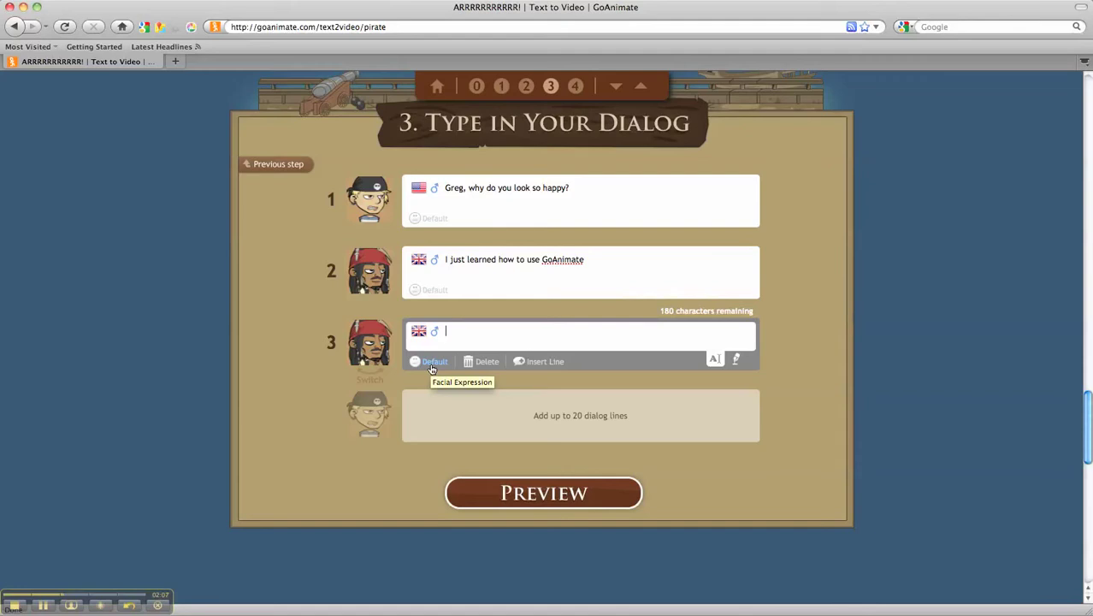
click(432, 366)
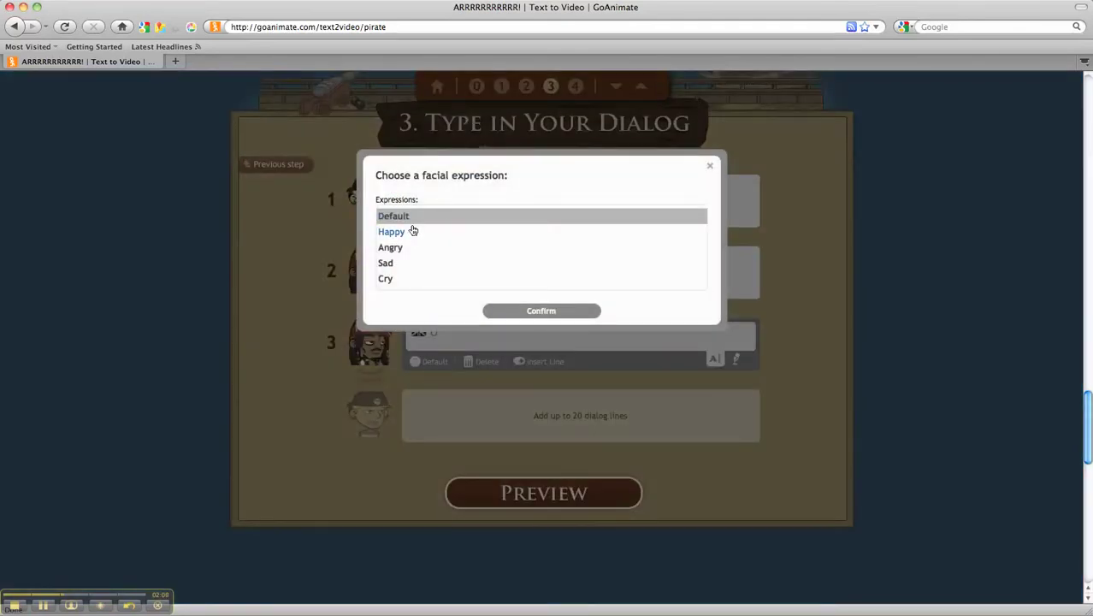
click(405, 238)
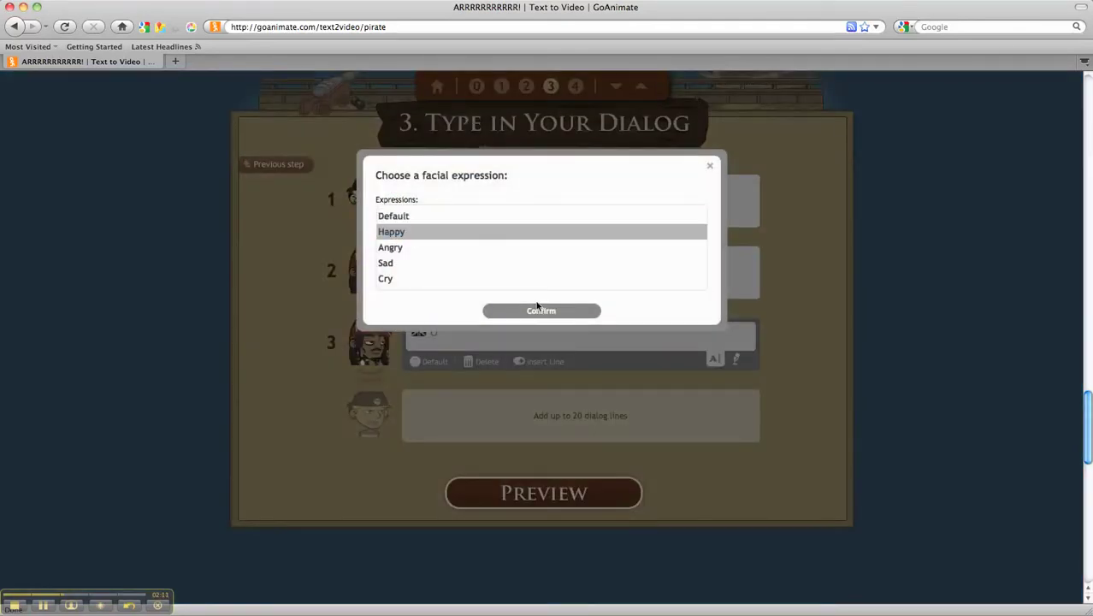
click(542, 311)
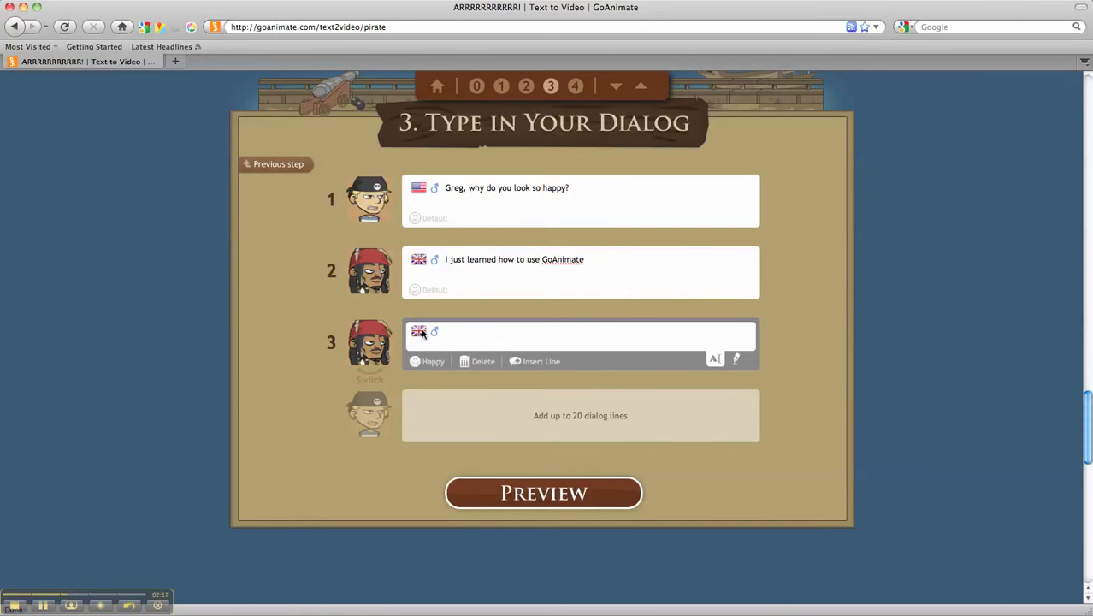
- Give the red-bandana pirate the US voice Joey, then delete the empty third line
click(420, 332)
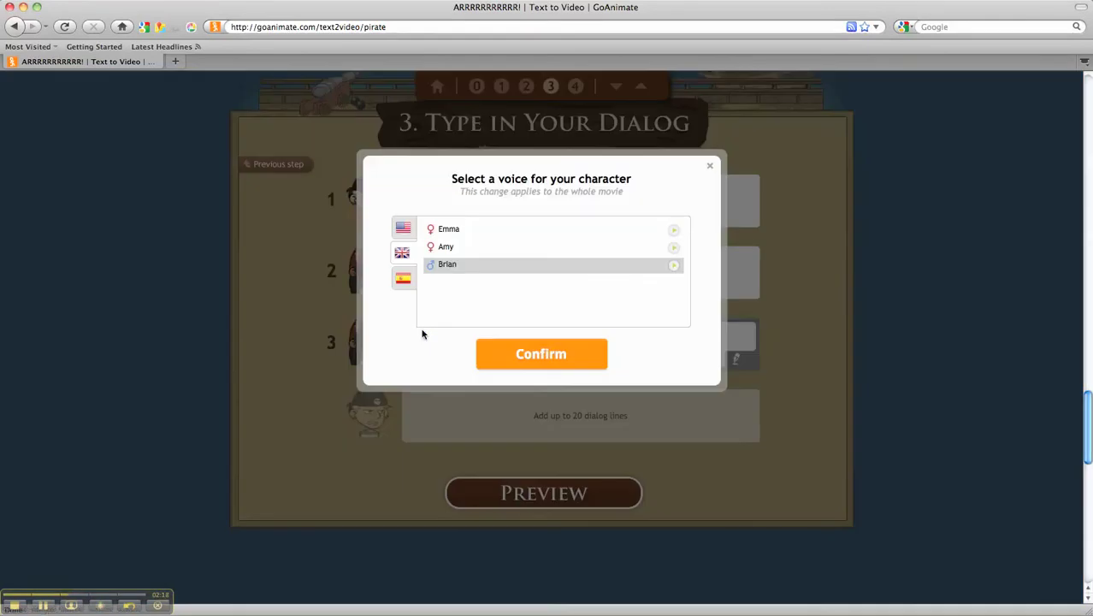
click(403, 228)
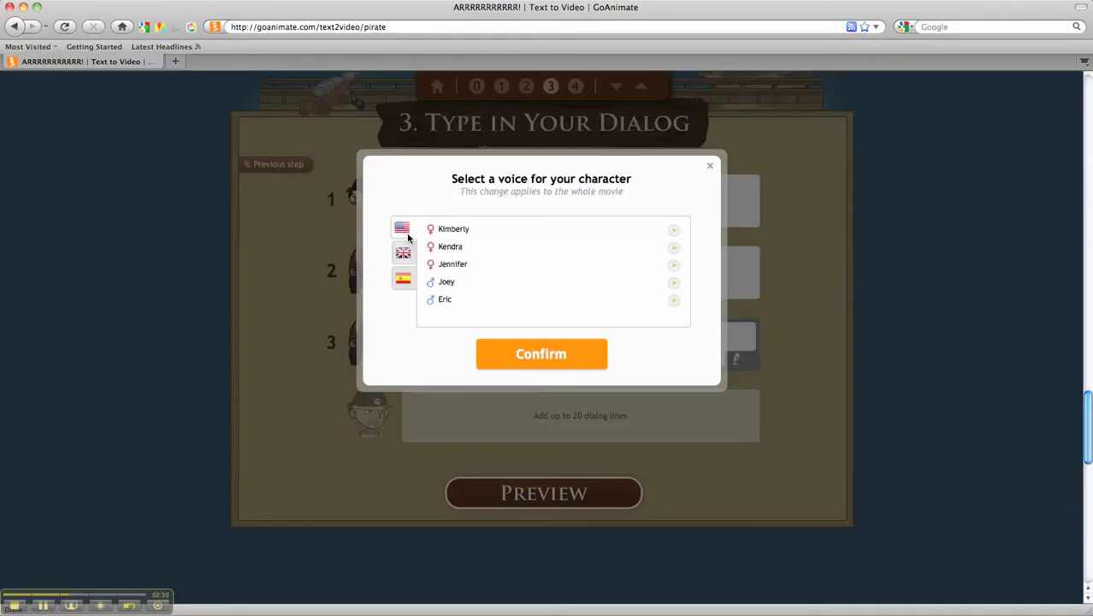
click(404, 282)
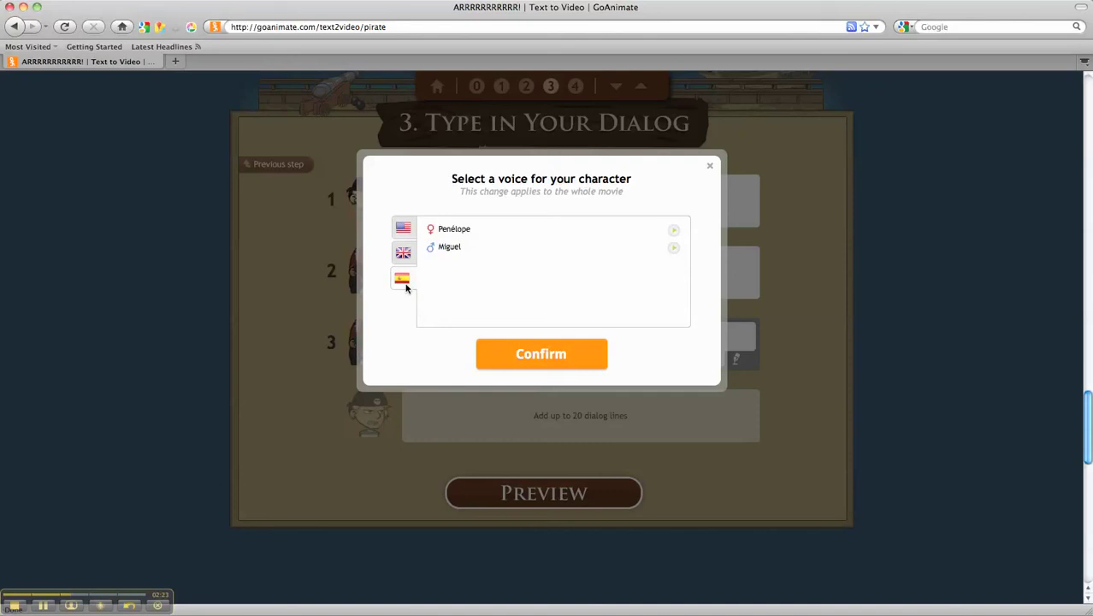
click(403, 229)
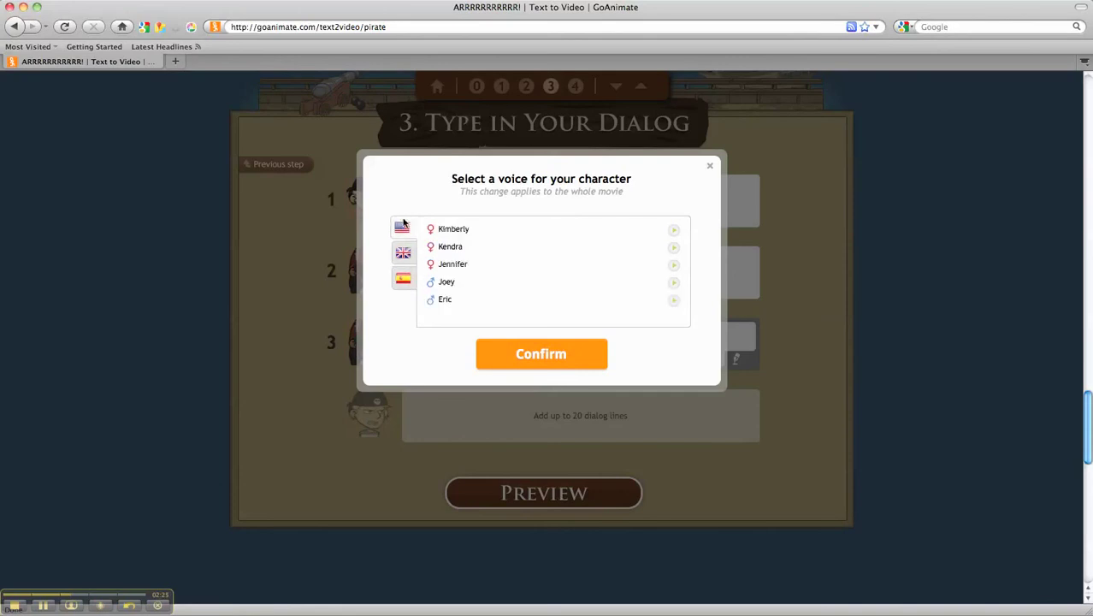
click(445, 282)
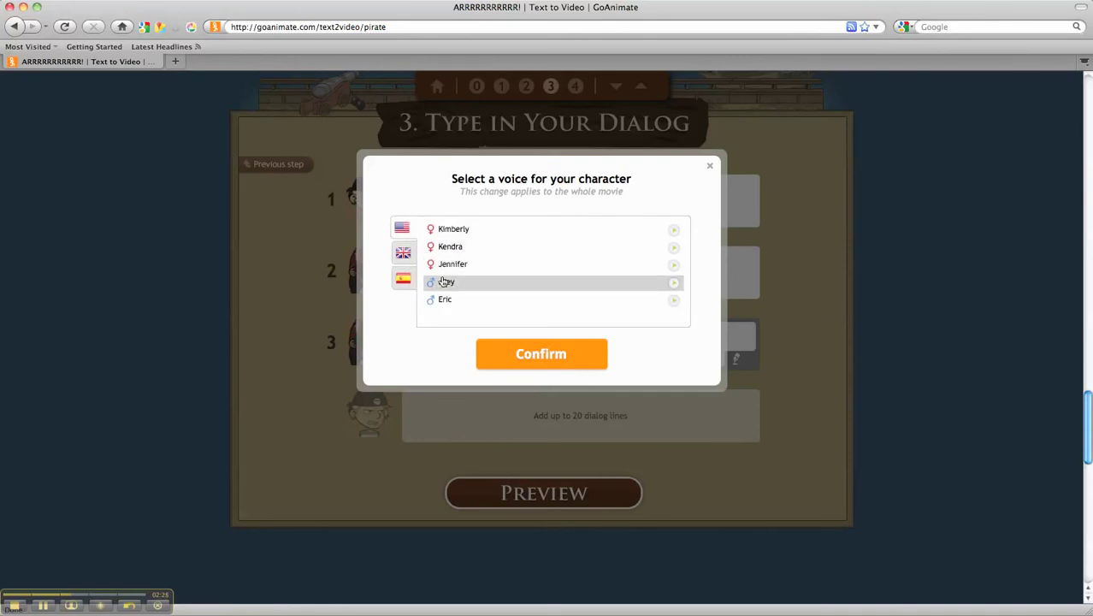
click(530, 363)
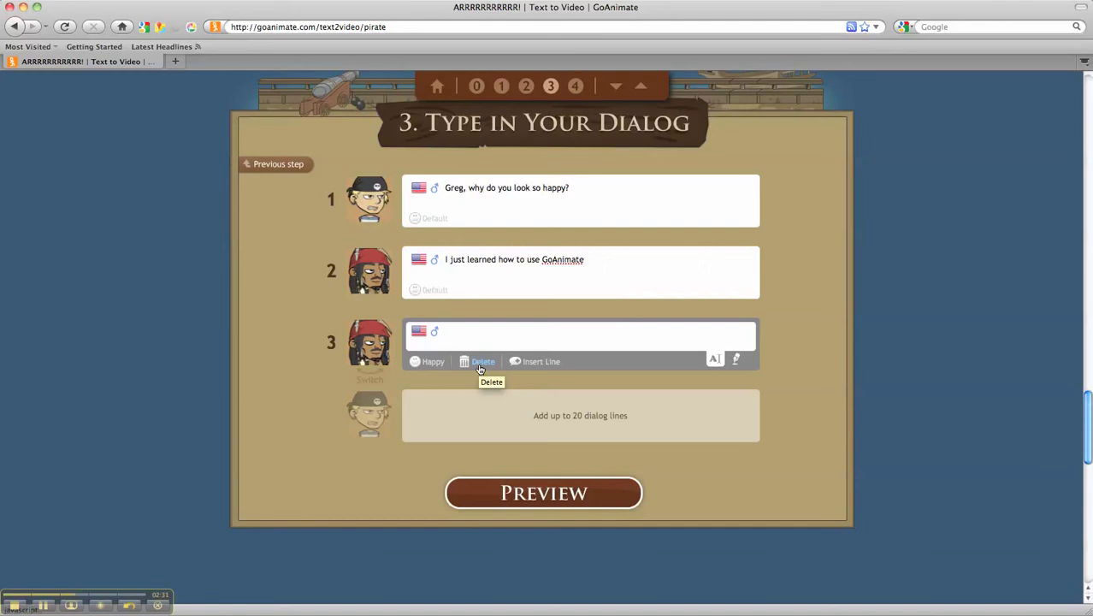
click(480, 363)
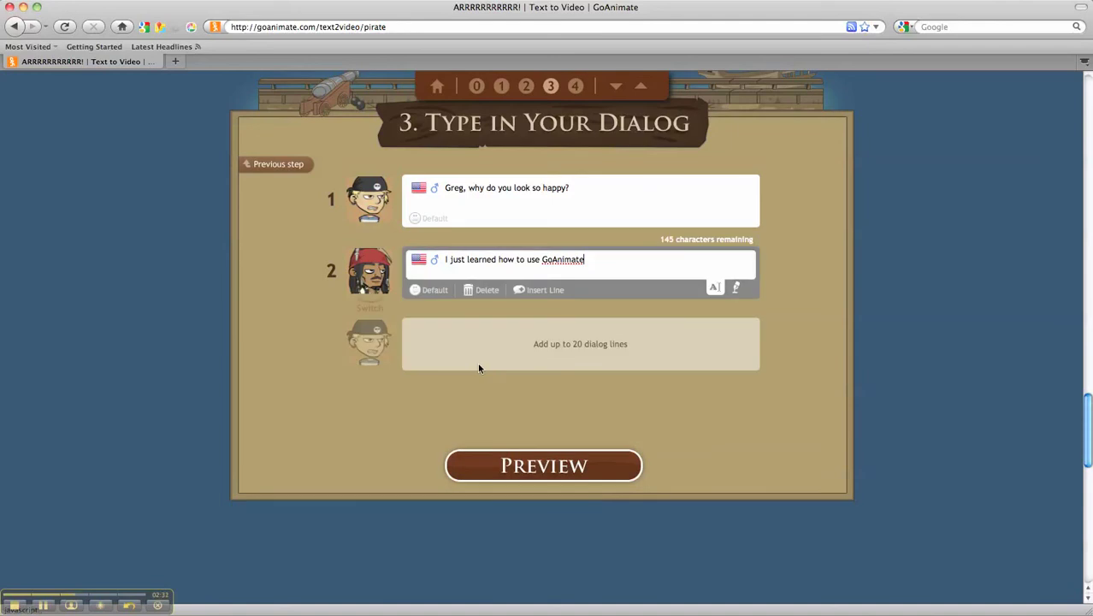
- Generate the preview of the two-line pirate exchange on the desert island
click(488, 468)
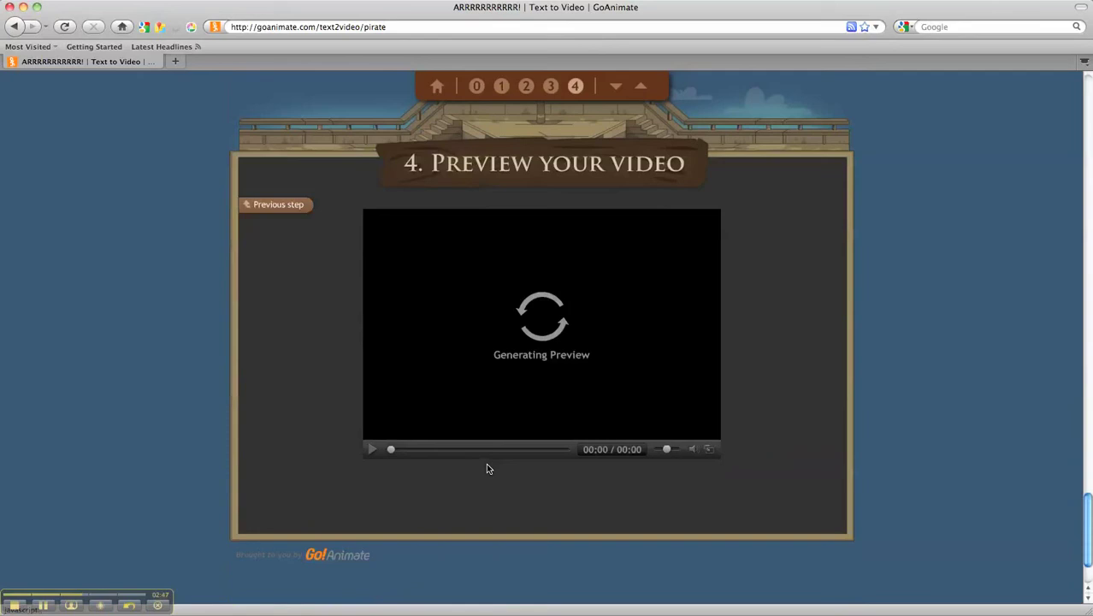